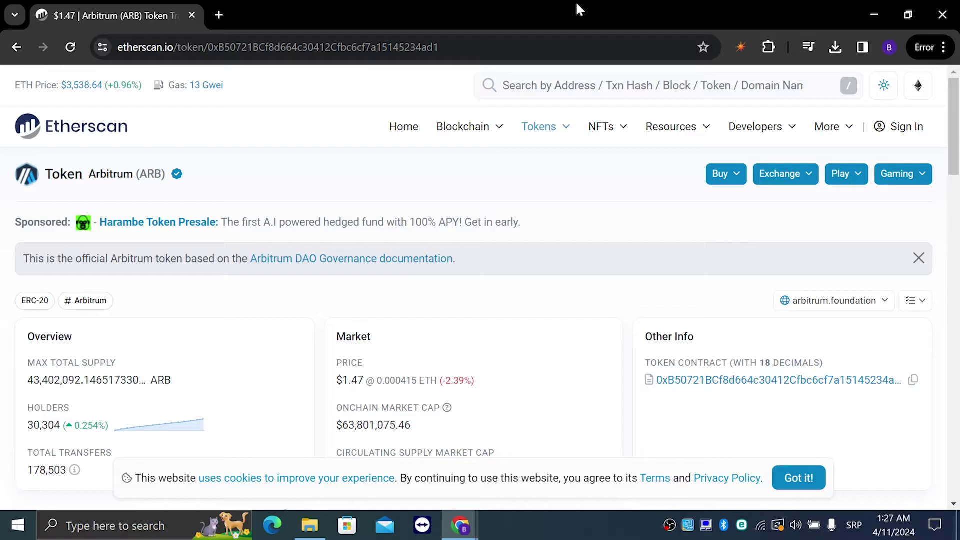
Open the Solflare wallet extension from the Chrome toolbar to view the $0.00 portfolio
{"action": "left_click", "coordinate": [735, 48]}
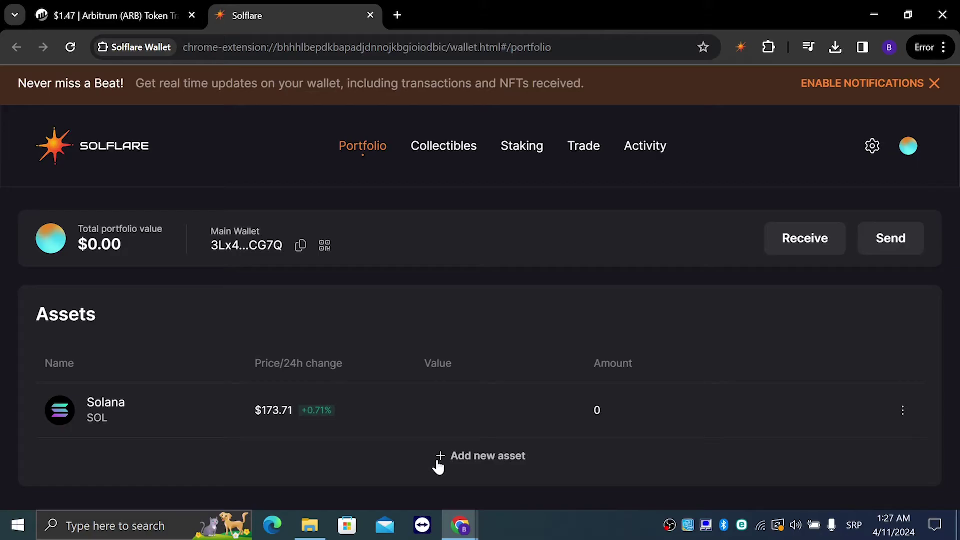
Open the Add new asset token list showing Star Atlas and Wrapped Bitcoin
{"action": "left_click", "coordinate": [453, 459]}
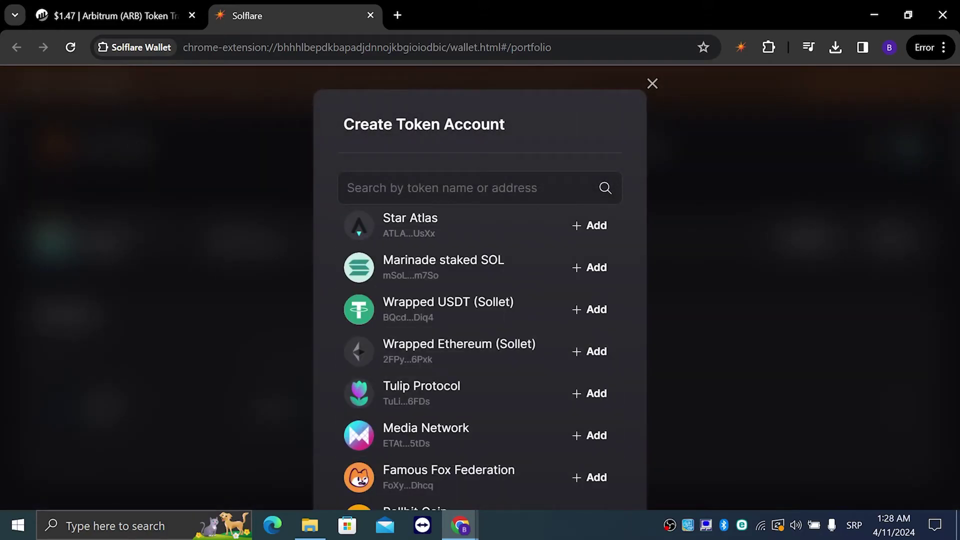
{"action": "scroll", "coordinate": [441, 295], "scroll_direction": "down", "scroll_amount": 2}
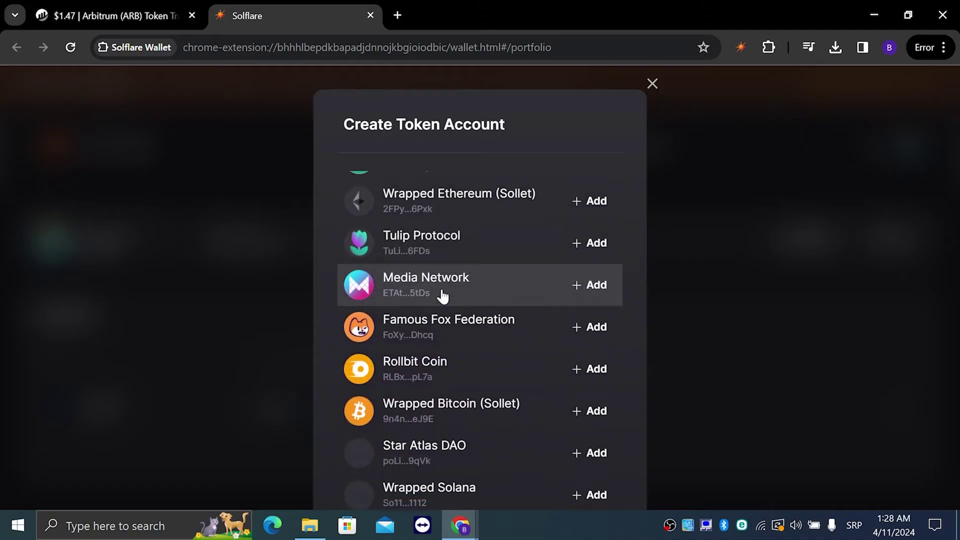
{"action": "scroll", "coordinate": [441, 296], "scroll_direction": "down", "scroll_amount": 3}
{"action": "scroll", "coordinate": [441, 296], "scroll_direction": "down", "scroll_amount": 1}
{"action": "scroll", "coordinate": [441, 296], "scroll_direction": "down", "scroll_amount": 4}
{"action": "scroll", "coordinate": [441, 294], "scroll_direction": "down", "scroll_amount": 1}
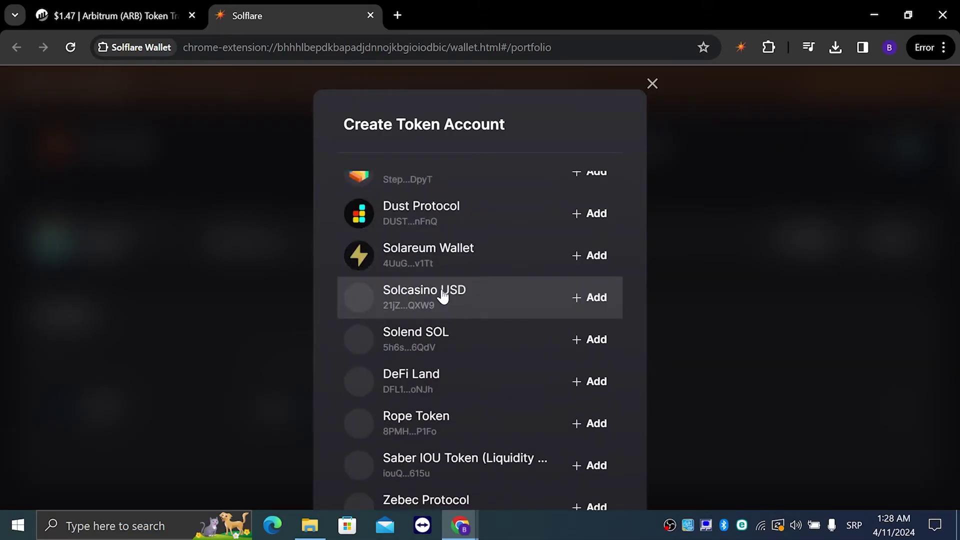
{"action": "scroll", "coordinate": [441, 294], "scroll_direction": "up", "scroll_amount": 5}
{"action": "scroll", "coordinate": [441, 295], "scroll_direction": "up", "scroll_amount": 3}
{"action": "scroll", "coordinate": [440, 295], "scroll_direction": "up", "scroll_amount": 2}
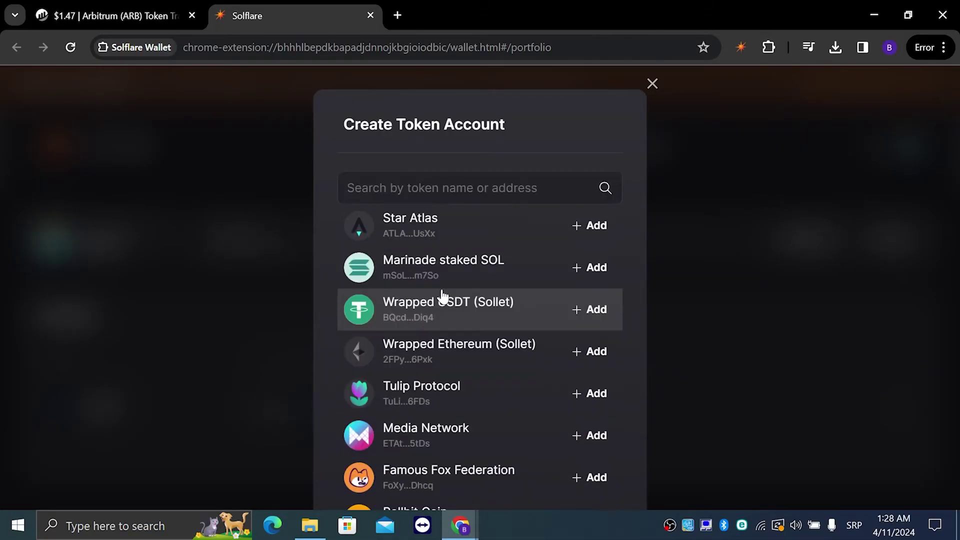
{"action": "scroll", "coordinate": [440, 297], "scroll_direction": "down", "scroll_amount": 2}
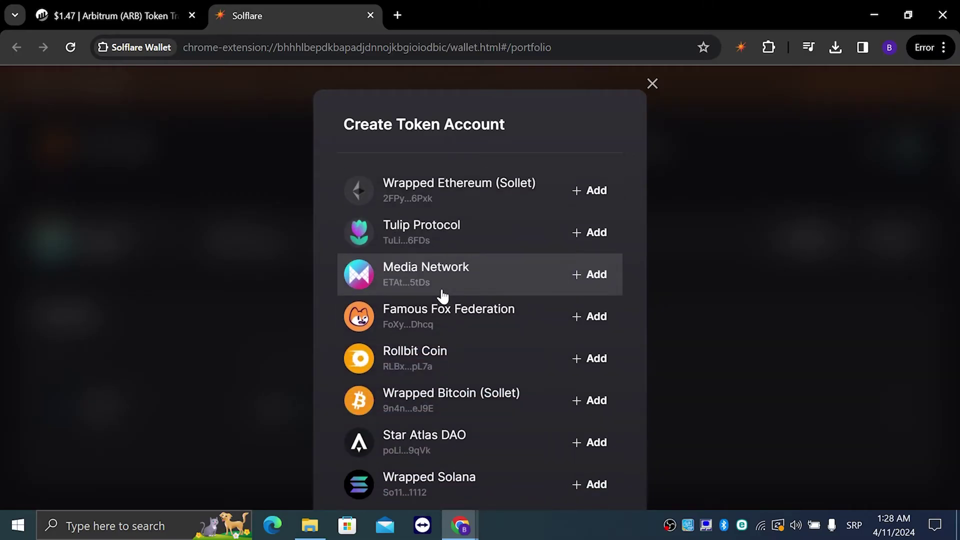
{"action": "scroll", "coordinate": [441, 296], "scroll_direction": "down", "scroll_amount": 3}
{"action": "scroll", "coordinate": [570, 277], "scroll_direction": "up", "scroll_amount": 5}
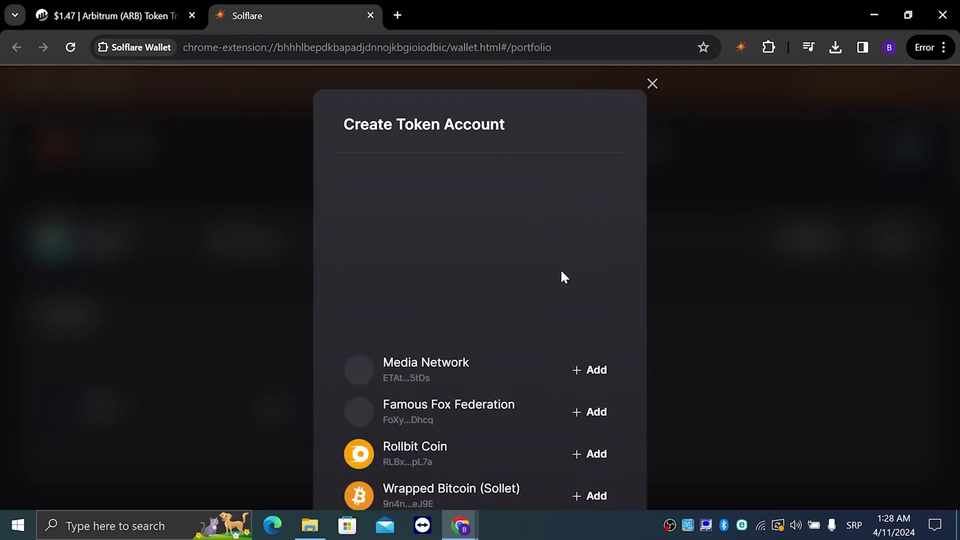
{"action": "scroll", "coordinate": [563, 278], "scroll_direction": "down", "scroll_amount": 1}
{"action": "scroll", "coordinate": [562, 278], "scroll_direction": "down", "scroll_amount": 2}
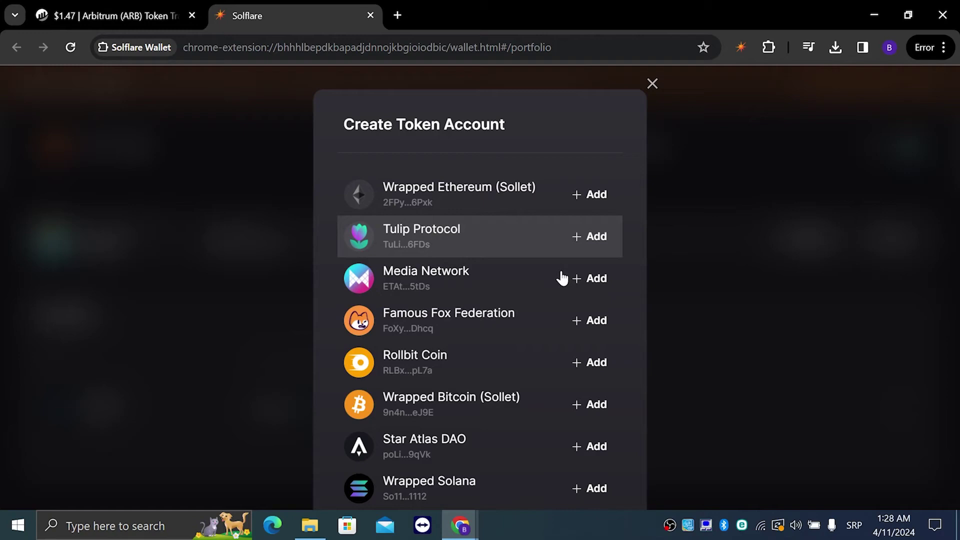
{"action": "scroll", "coordinate": [555, 300], "scroll_direction": "down", "scroll_amount": 1}
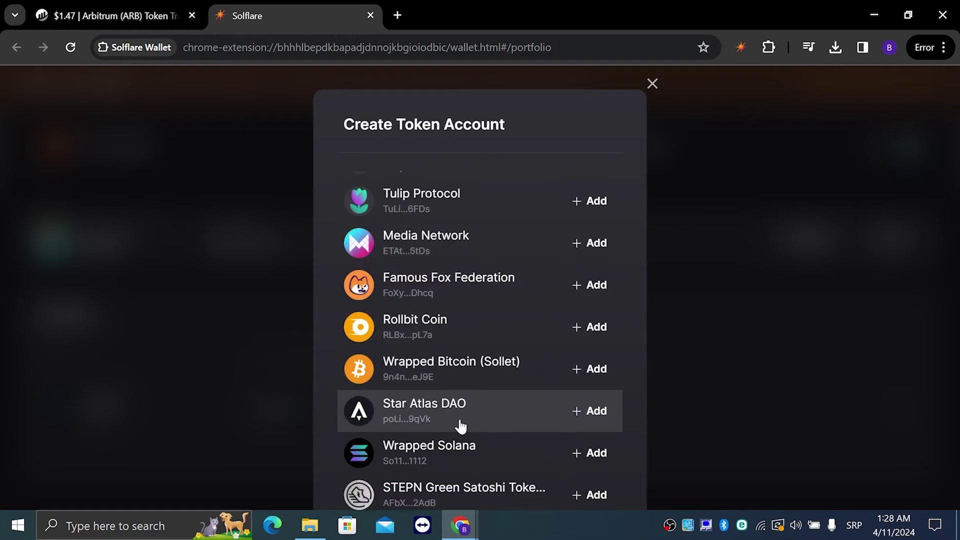
Add the Star Atlas DAO (POLIS) token and confirm its token account transaction
{"action": "left_click", "coordinate": [590, 411]}
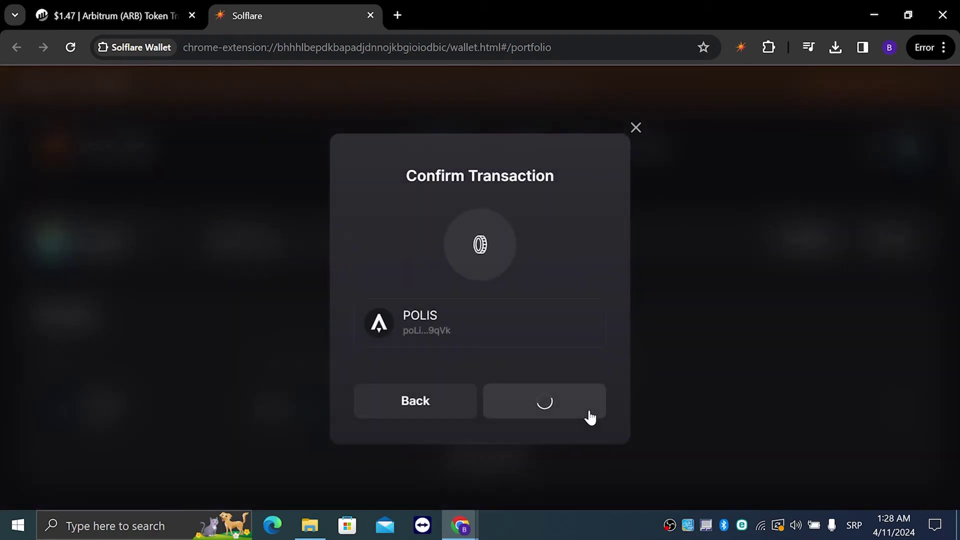
{"action": "left_click", "coordinate": [556, 415]}
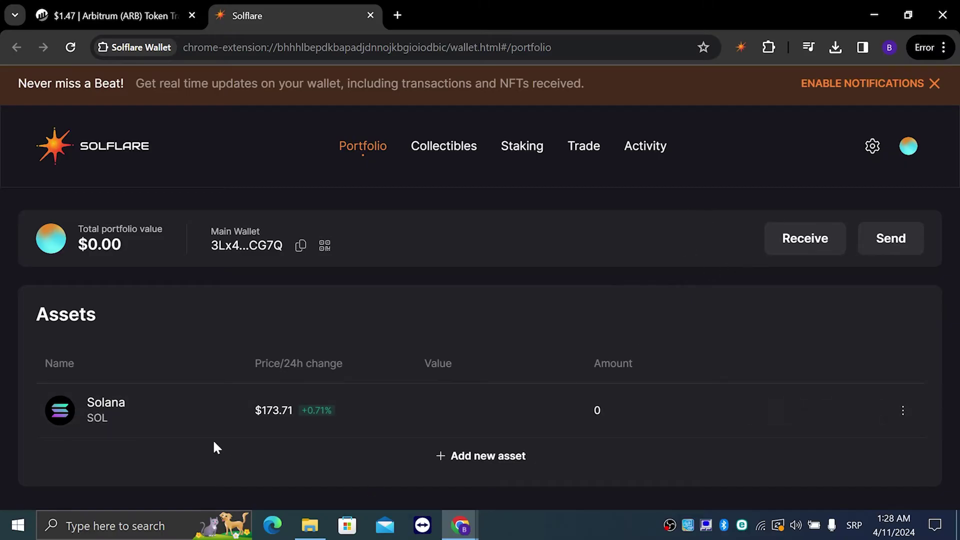
Reopen the Add new asset list with Star Atlas at the top
{"action": "left_click", "coordinate": [457, 455]}
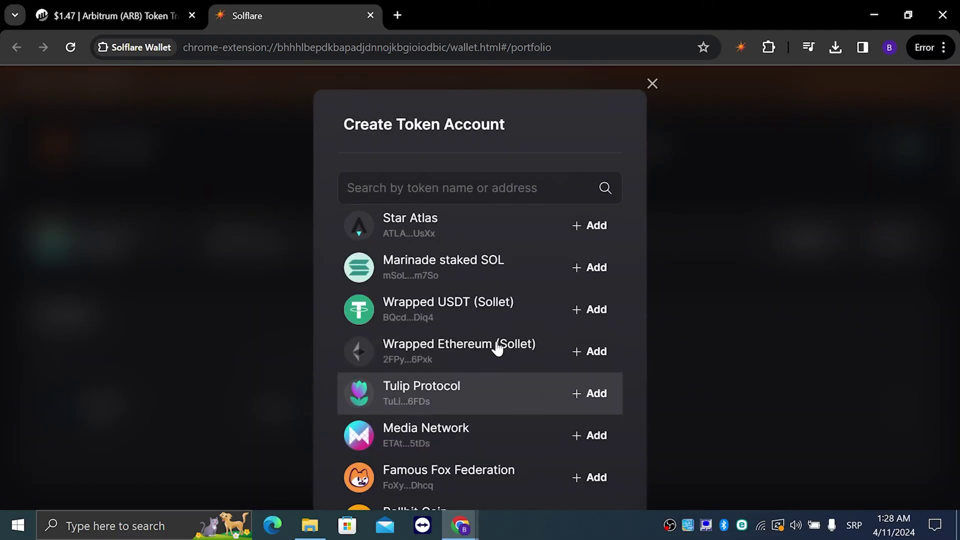
{"action": "scroll", "coordinate": [497, 345], "scroll_direction": "down", "scroll_amount": 1}
{"action": "scroll", "coordinate": [498, 347], "scroll_direction": "down", "scroll_amount": 10}
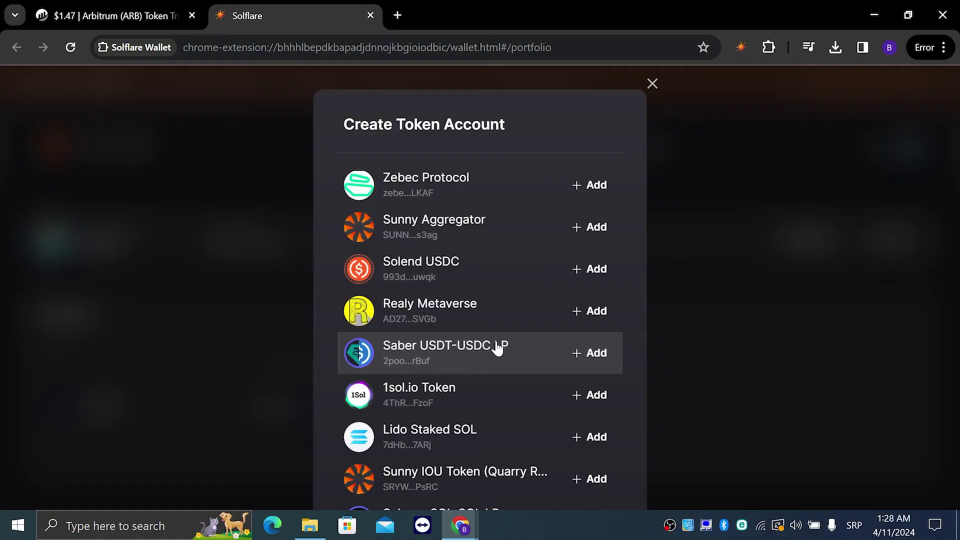
{"action": "scroll", "coordinate": [497, 347], "scroll_direction": "up", "scroll_amount": 15}
{"action": "scroll", "coordinate": [499, 285], "scroll_direction": "down", "scroll_amount": 3}
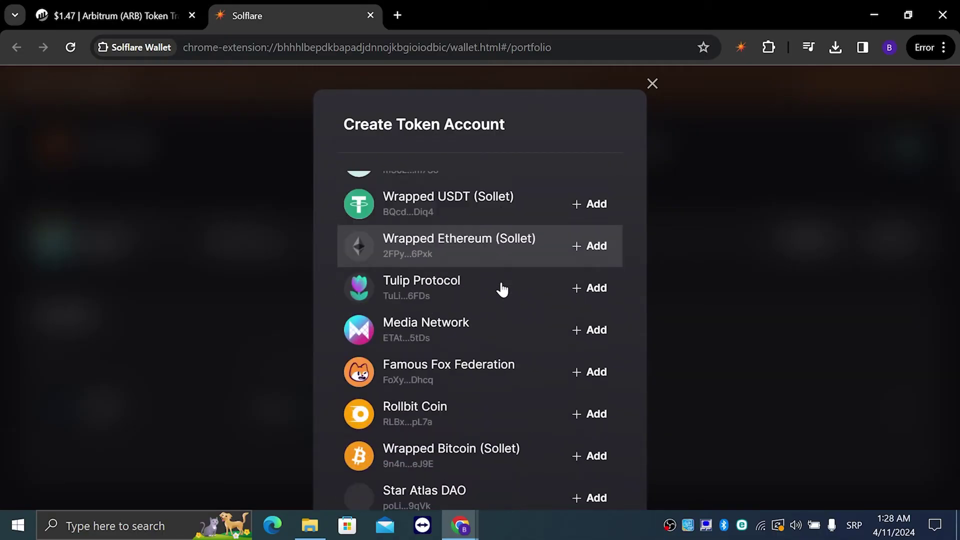
{"action": "scroll", "coordinate": [501, 287], "scroll_direction": "up", "scroll_amount": 3}
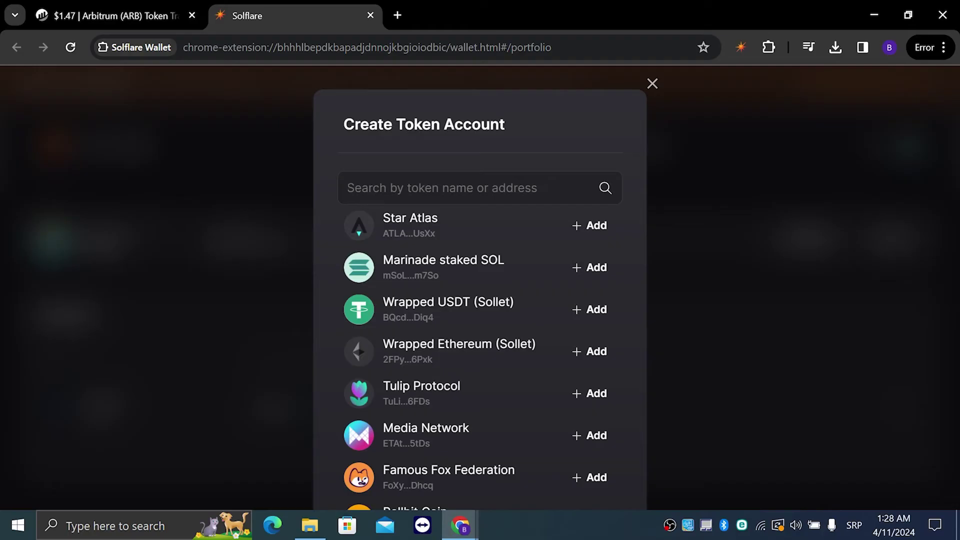
{"action": "type", "text": "bt"}
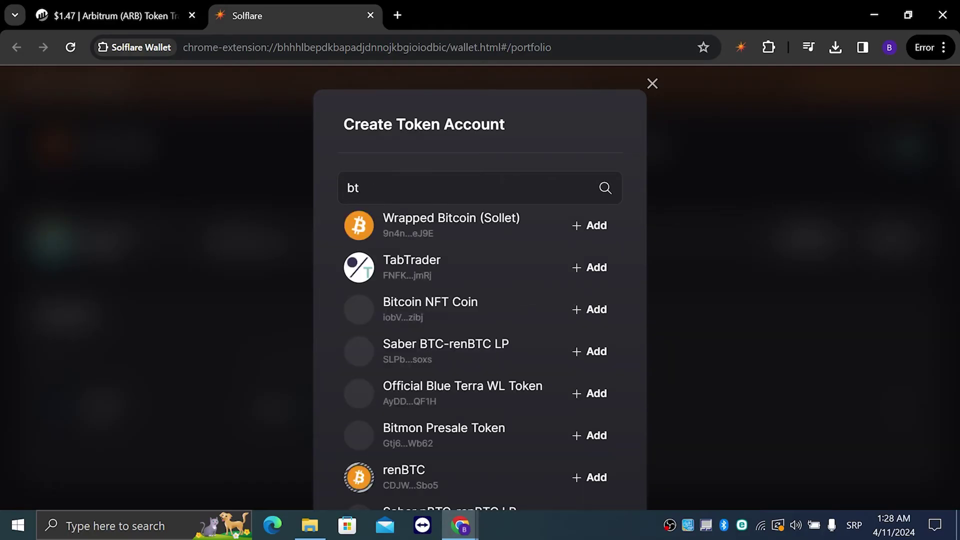
{"action": "type", "text": "c"}
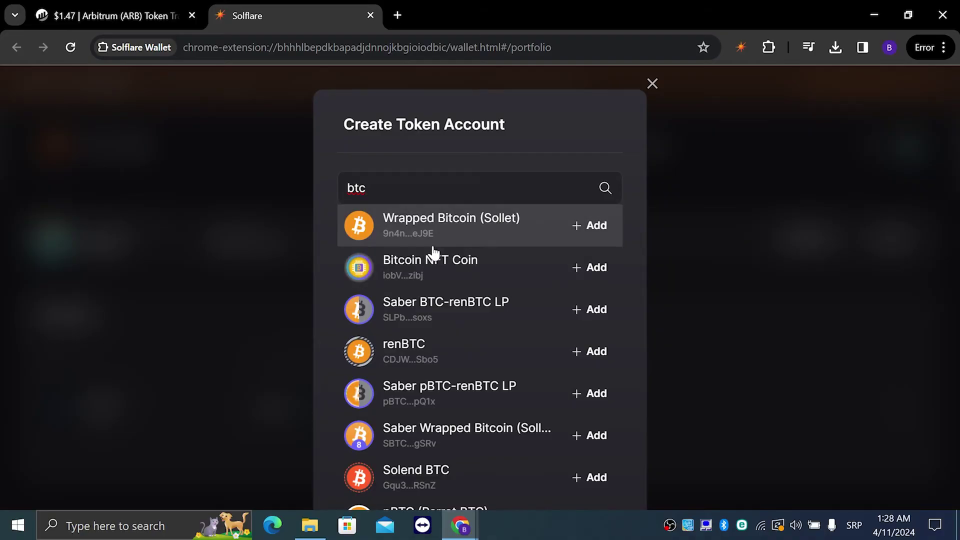
Add Wrapped Bitcoin (Sollet) and confirm its token account transaction
{"action": "left_click", "coordinate": [588, 227]}
{"action": "left_click", "coordinate": [560, 409]}
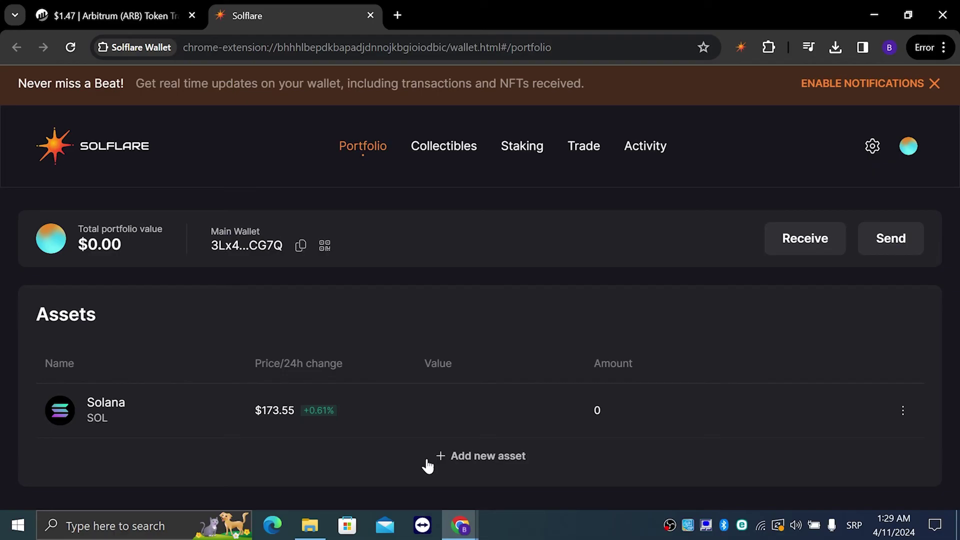
Open the Add new asset list and adjust the page zoom so tokens fit
{"action": "left_click", "coordinate": [458, 455]}
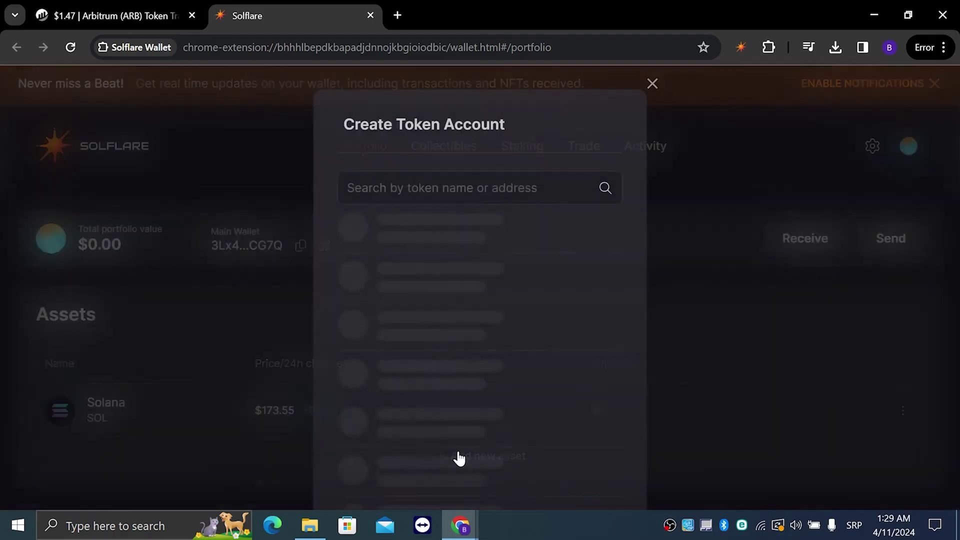
{"action": "scroll", "coordinate": [455, 450], "scroll_direction": "down", "scroll_amount": 5}
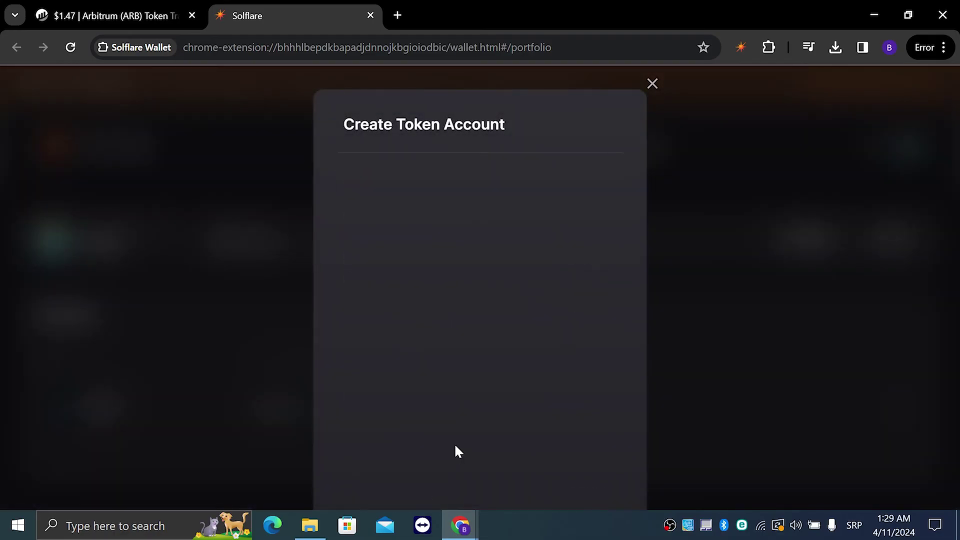
{"action": "scroll", "coordinate": [455, 449], "scroll_direction": "down", "scroll_amount": 3}
{"action": "scroll", "coordinate": [455, 448], "scroll_direction": "down", "scroll_amount": 1}
{"action": "scroll", "coordinate": [456, 447], "scroll_direction": "down", "scroll_amount": 2}
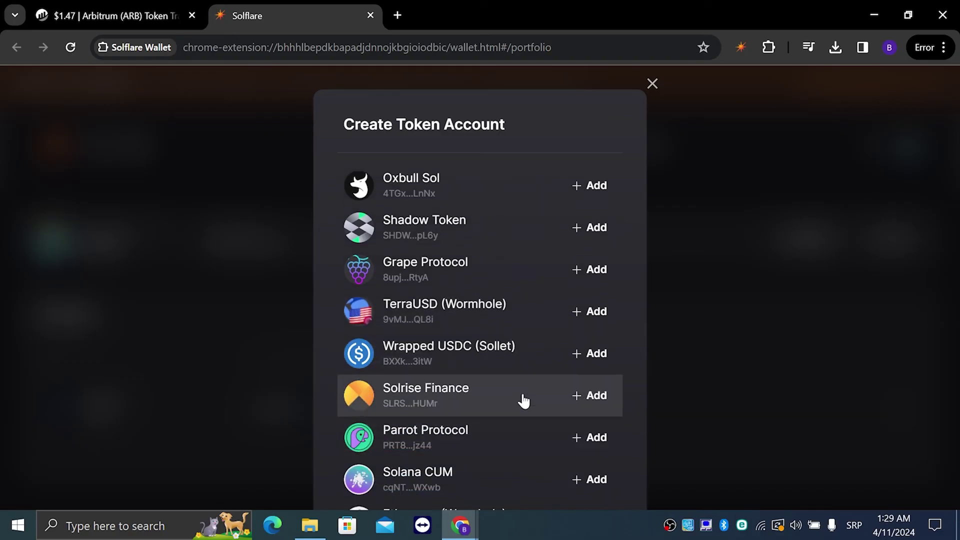
{"action": "key", "text": "ctrl+minus"}
{"action": "key", "text": "ctrl+minus"}
{"action": "key", "text": "ctrl+minus"}
{"action": "key", "text": "ctrl+plus"}
{"action": "key", "text": "ctrl+plus"}
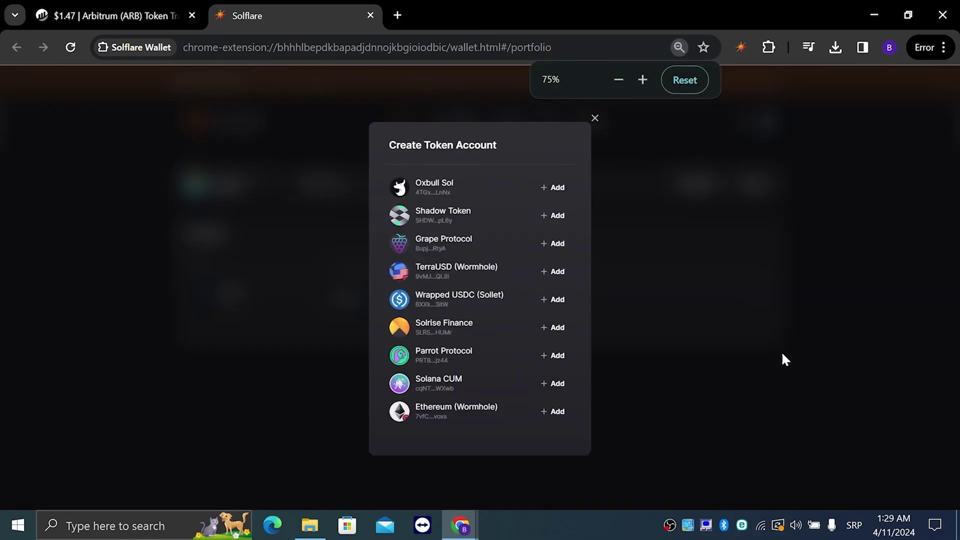
{"action": "key", "text": "ctrl+plus"}
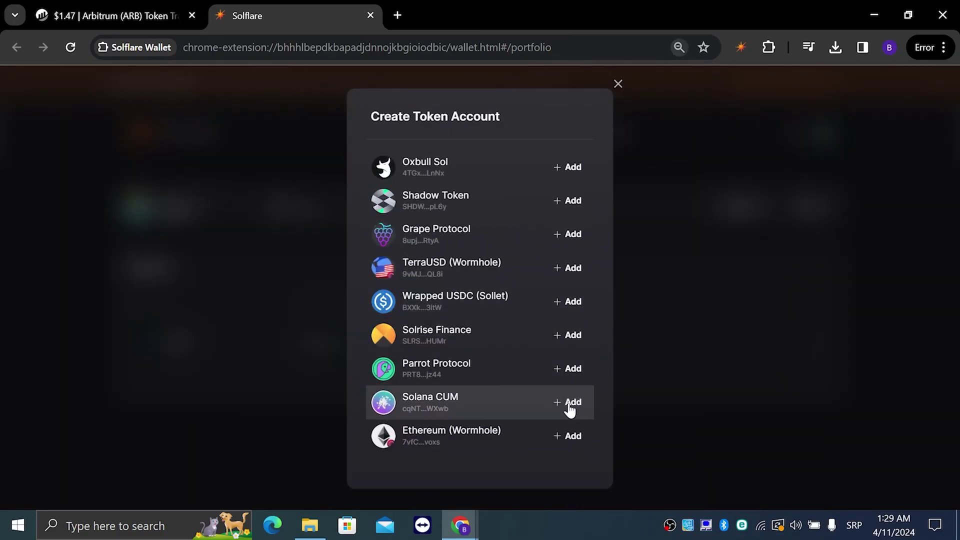
Add Parrot Protocol (PRT), confirm the transaction, then open and close the Solana row menu
{"action": "left_click", "coordinate": [573, 369]}
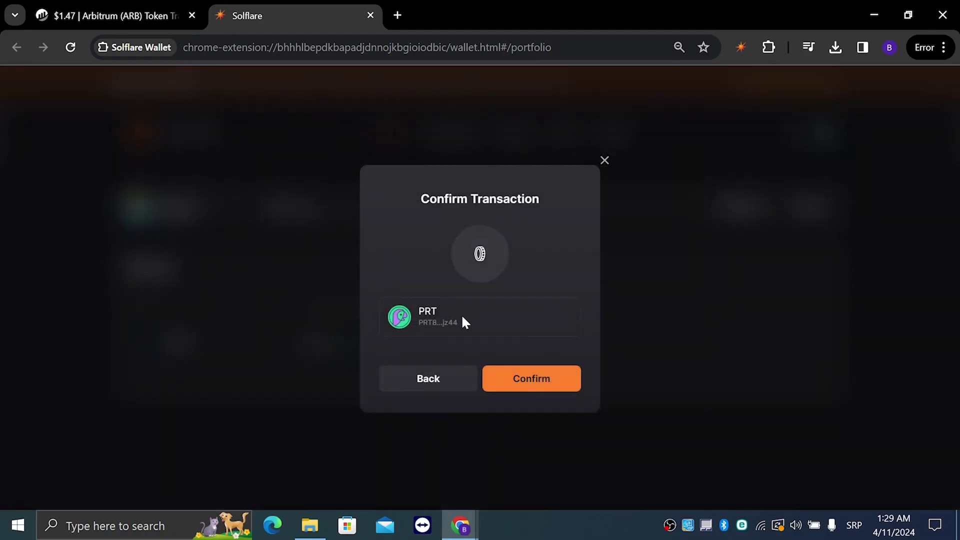
{"action": "left_click", "coordinate": [565, 378]}
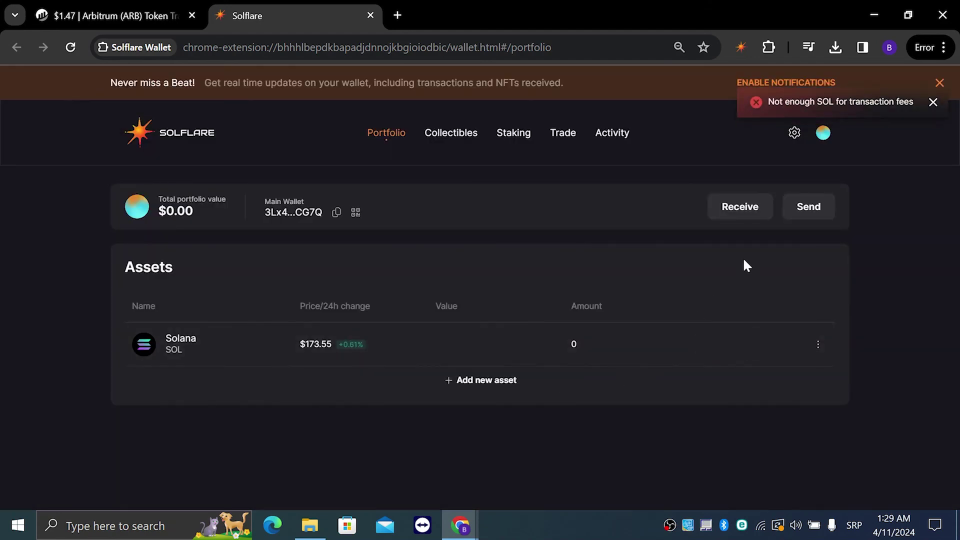
{"action": "mouse_move", "coordinate": [480, 344]}
{"action": "left_click", "coordinate": [820, 345]}
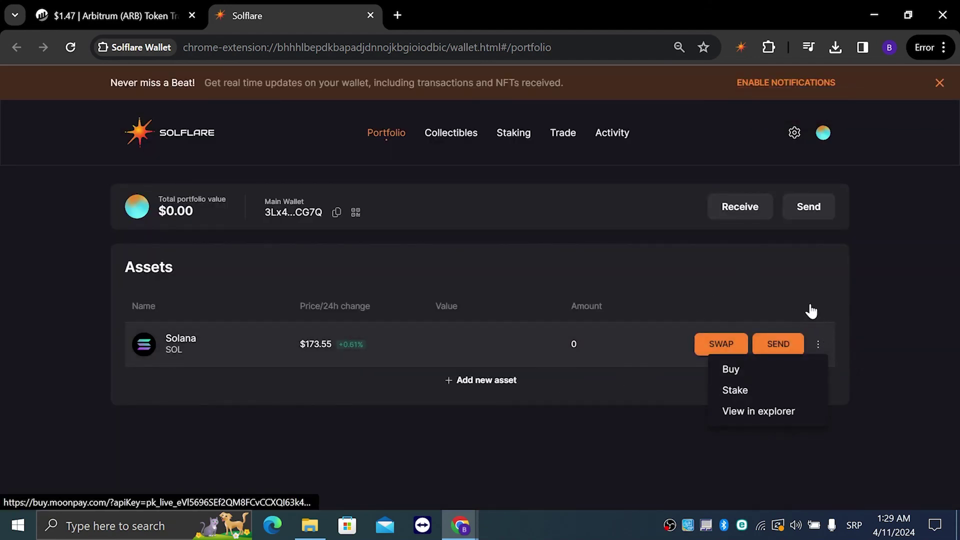
{"action": "left_click", "coordinate": [811, 307]}
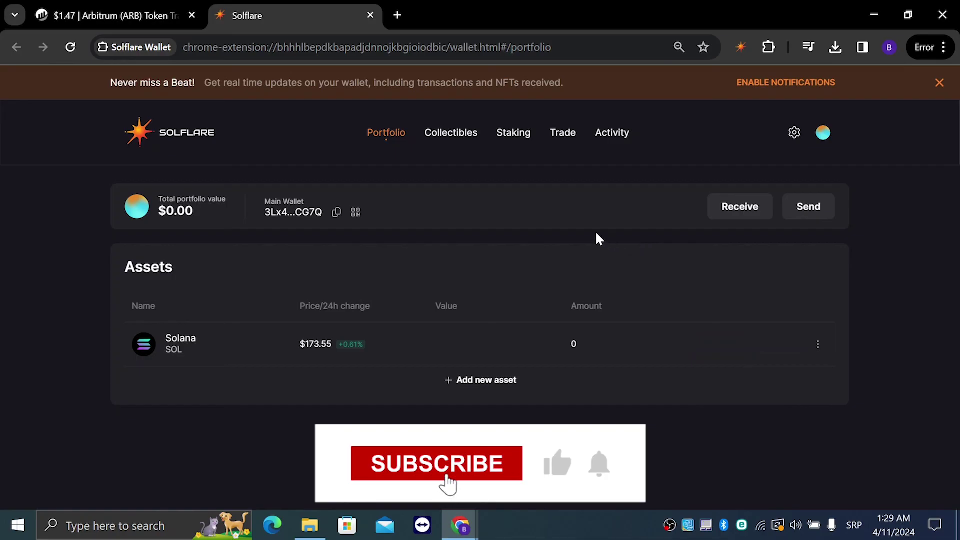